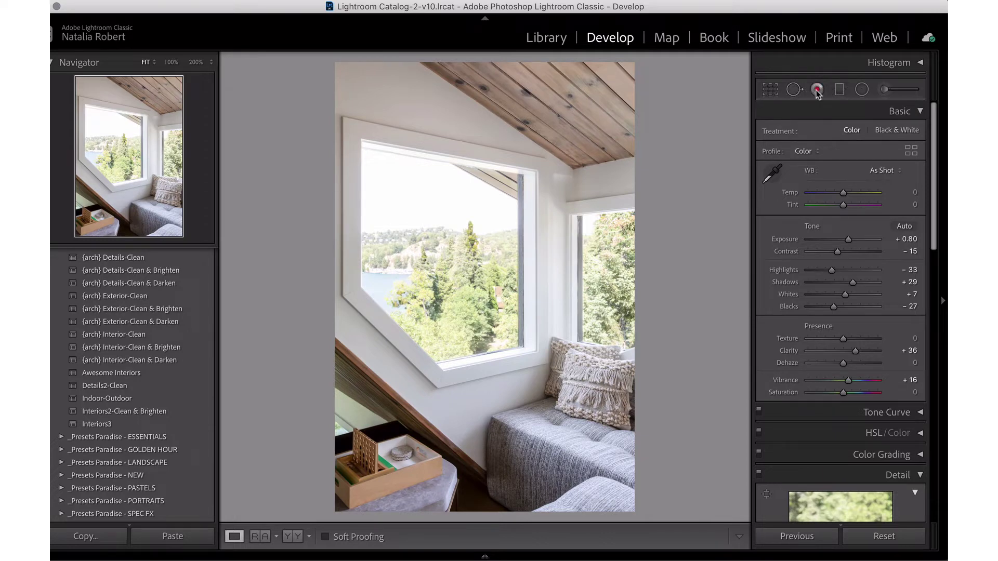
Step: Configure a Radial Filter with exposure 0.39, shadows 22 and blacks 14, resetting temp, highlights, clarity and dehaze to 0
left_click(862, 90)
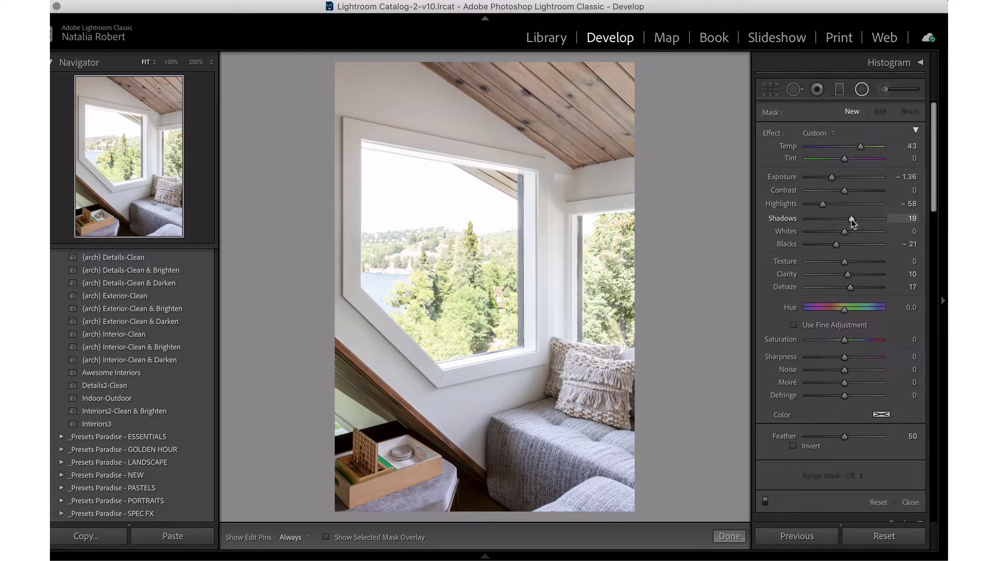
left_click_drag(851, 221, 853, 220)
left_click_drag(823, 203, 843, 205)
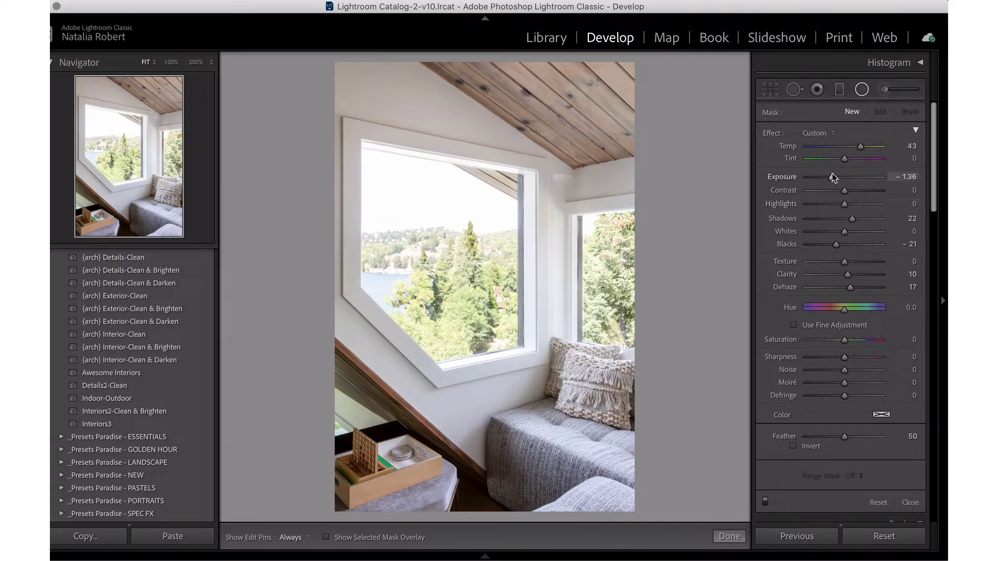
left_click_drag(831, 177, 848, 178)
double_click(861, 147)
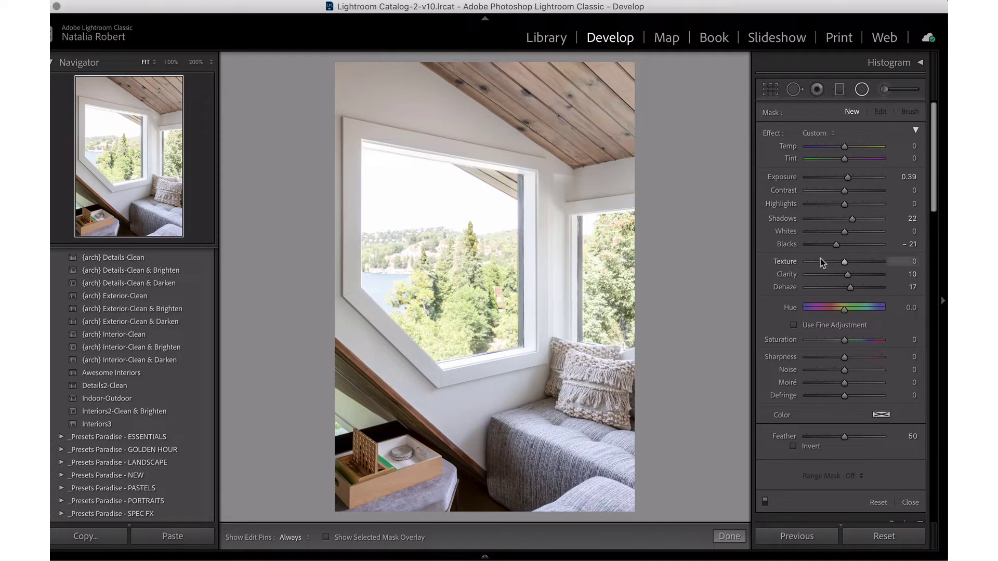
left_click_drag(835, 244, 850, 245)
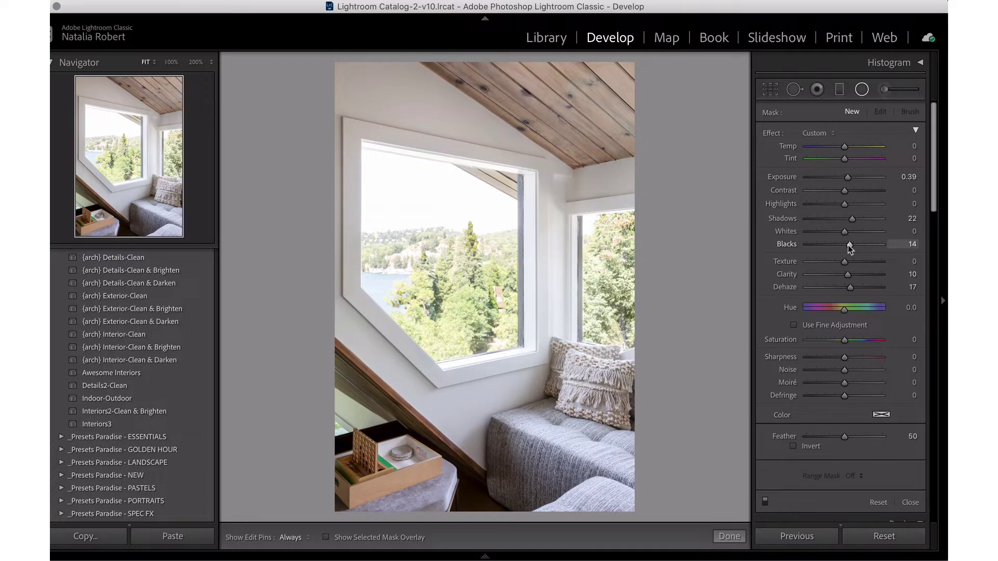
double_click(850, 288)
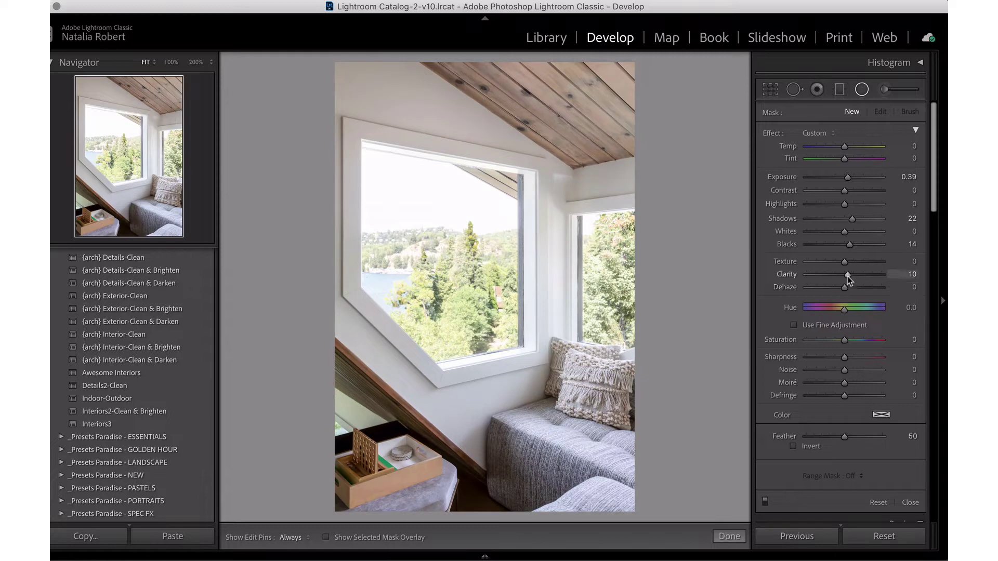
double_click(847, 274)
Step: Draw a tall radial ellipse centred on the wall below the large window, replacing a deleted first try
left_click_drag(458, 431, 404, 303)
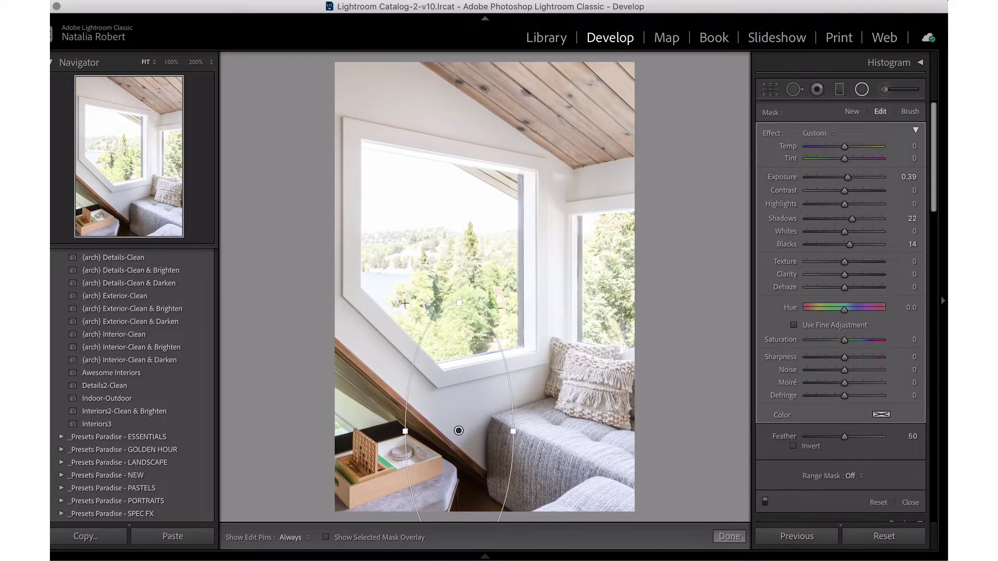
key("Delete")
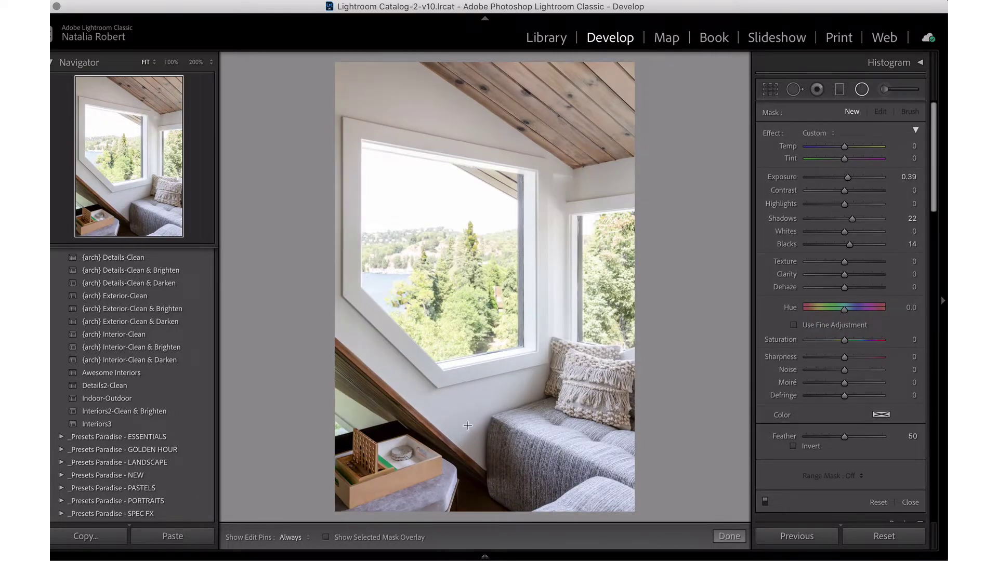
left_click_drag(467, 426, 364, 242)
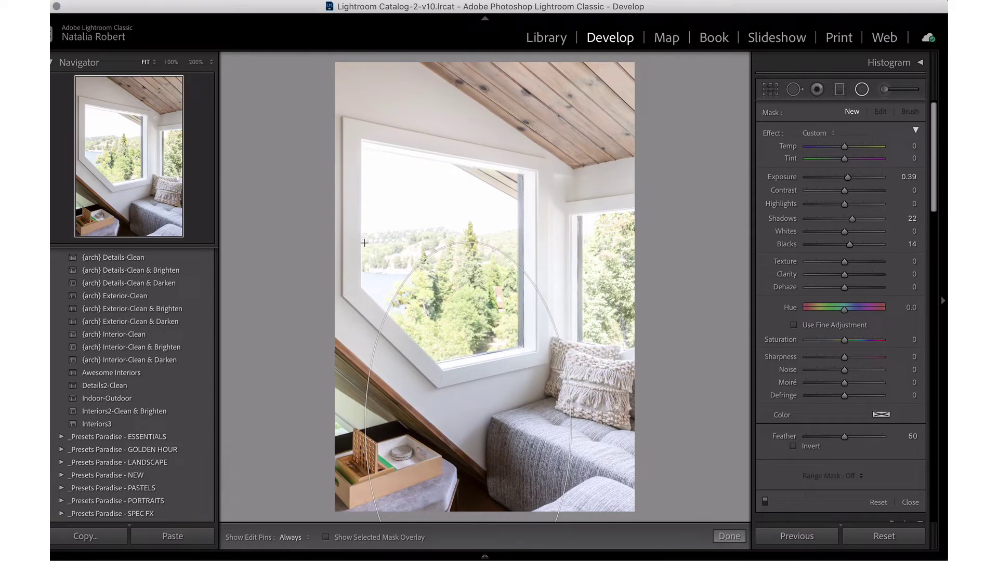
left_click_drag(364, 242, 429, 219)
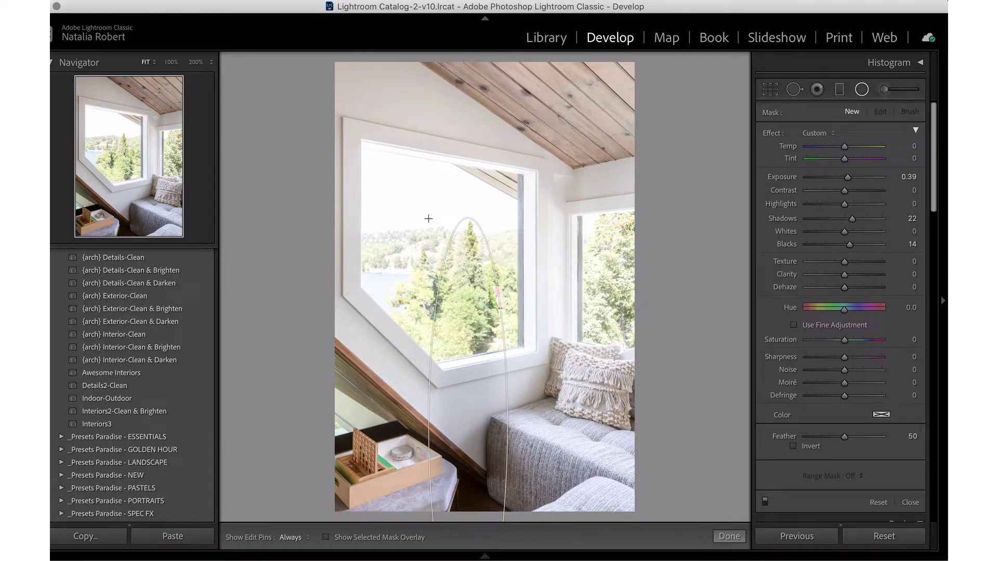
left_click_drag(428, 219, 393, 236)
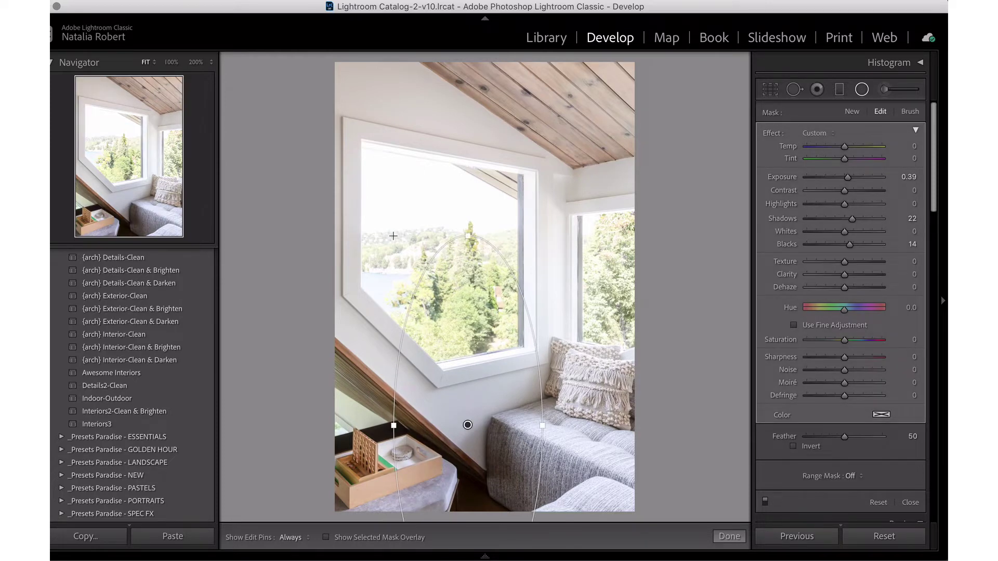
Step: Show the selected mask overlay and compare the ellipse's feather at 0 and 100, returning it to 50
left_click(326, 538)
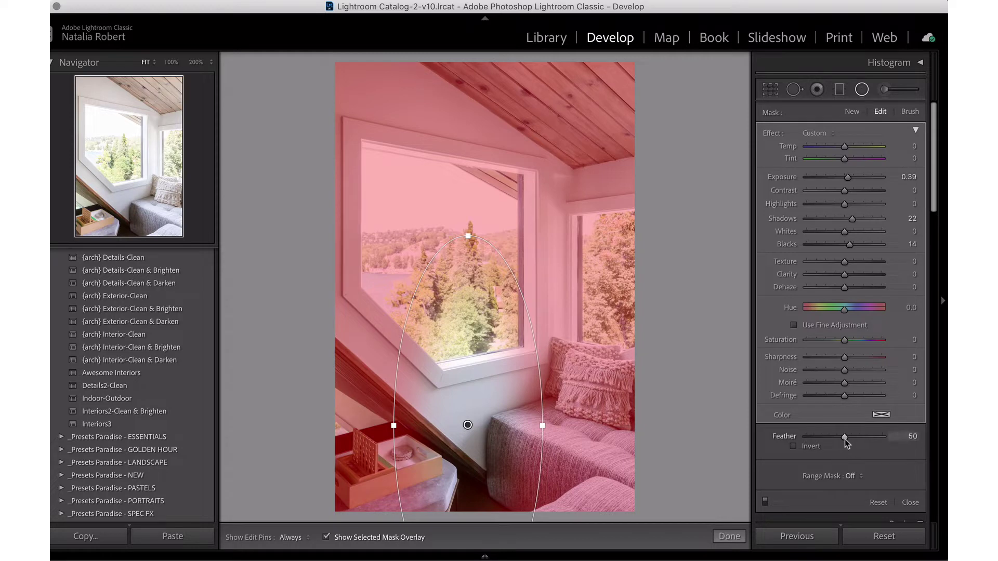
left_click_drag(845, 438, 801, 441)
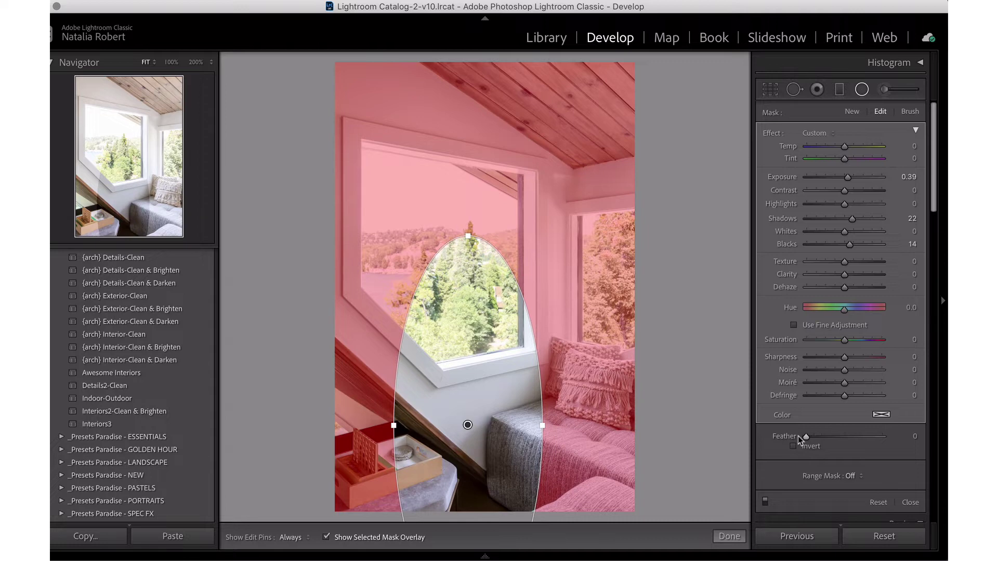
left_click_drag(800, 440, 883, 438)
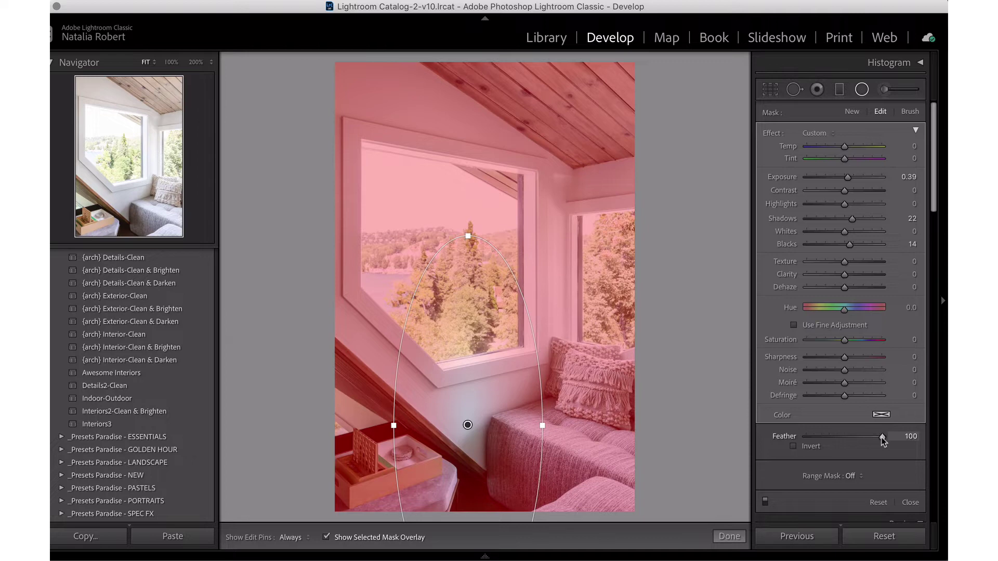
left_click_drag(882, 436, 844, 439)
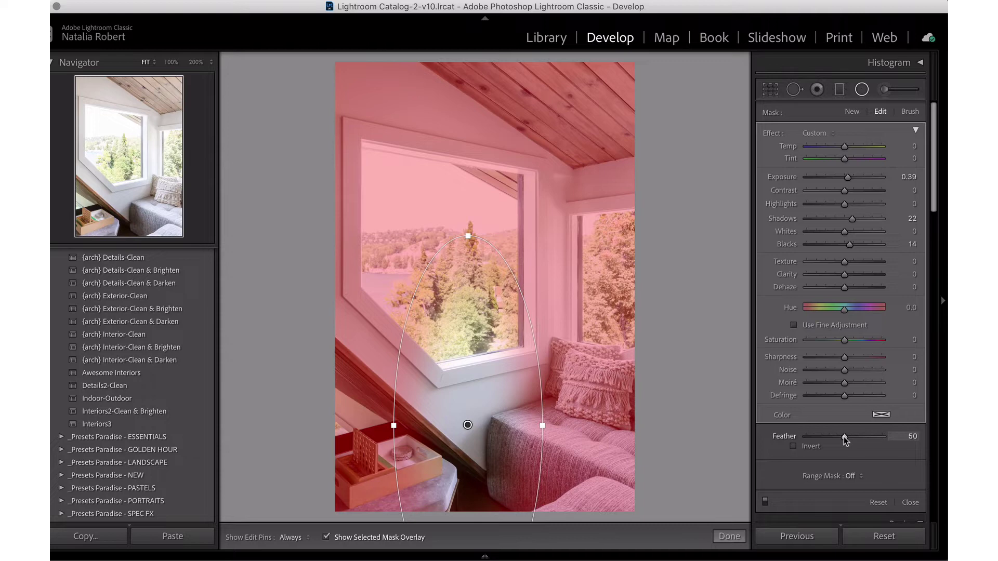
Step: Invert the mask, and move, rotate and resize its ellipse to cover the tray and sloped beam in the photo's lower-left corner
left_click(793, 447)
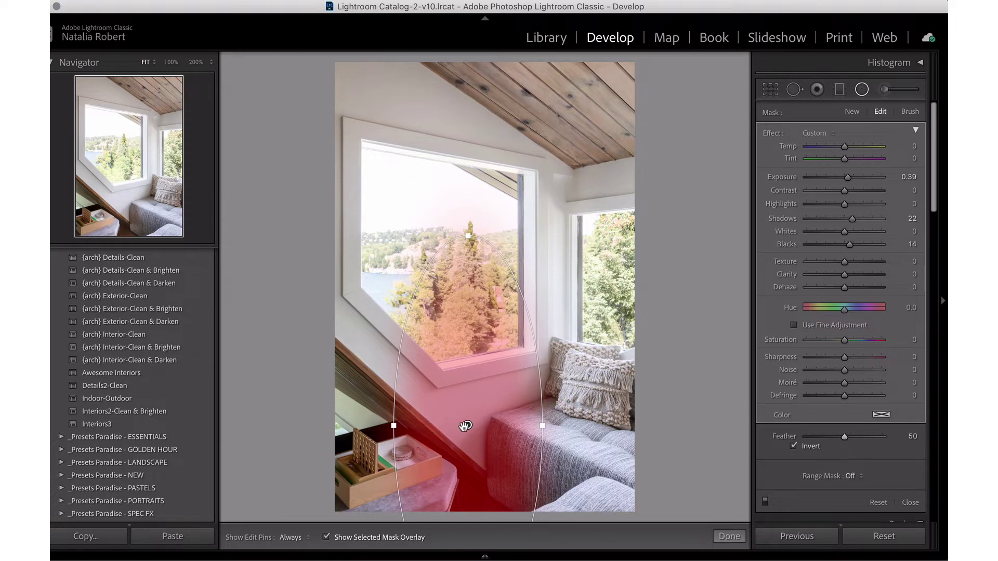
left_click_drag(468, 425, 389, 445)
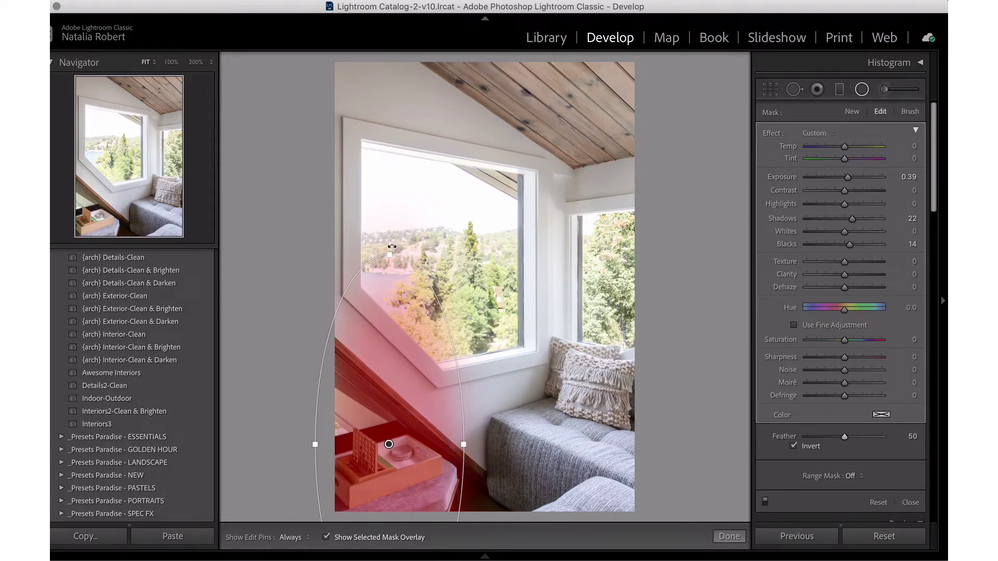
left_click_drag(471, 443, 443, 322)
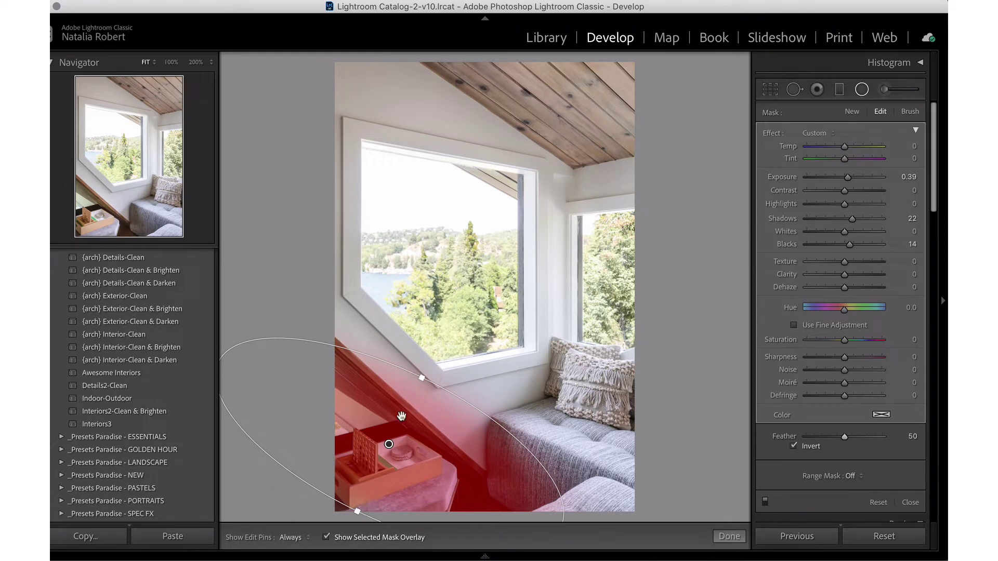
left_click_drag(419, 377, 432, 357)
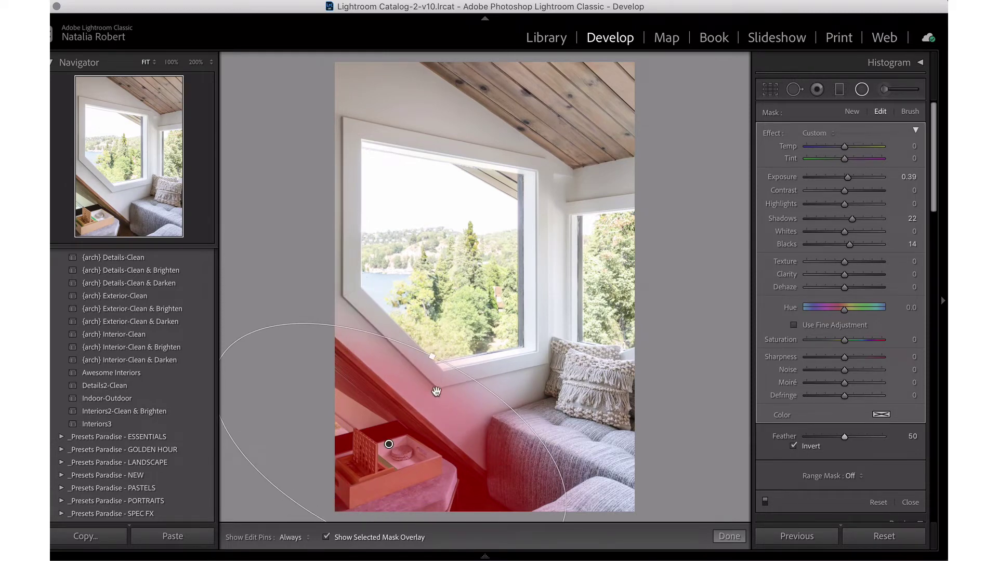
left_click_drag(439, 402, 433, 418)
left_click_drag(425, 370, 437, 365)
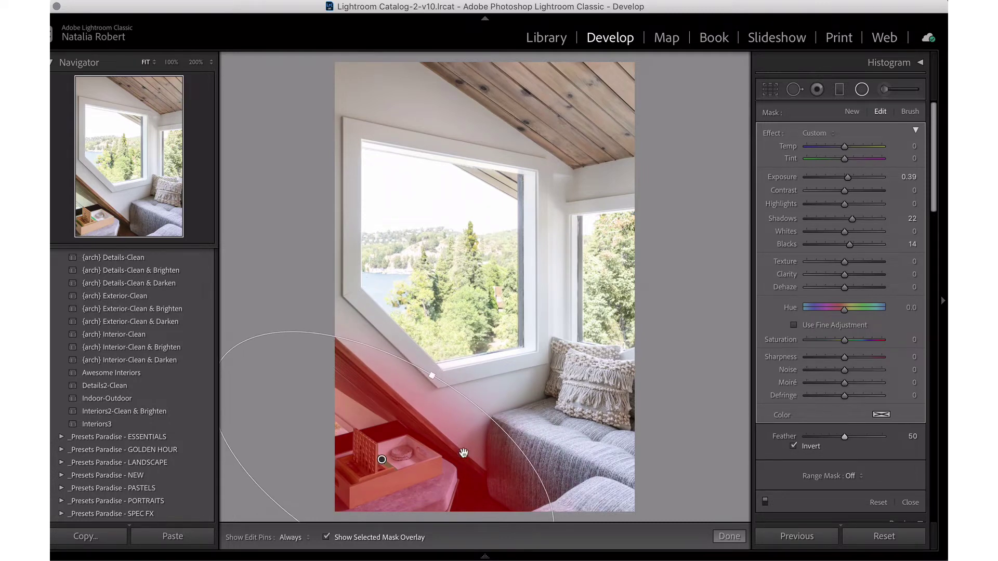
left_click_drag(464, 452, 479, 452)
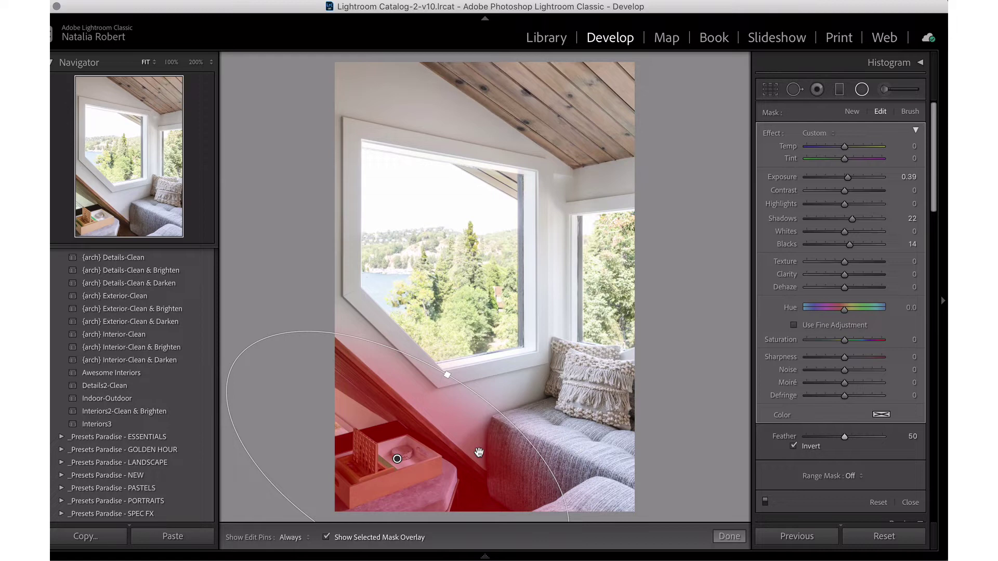
Step: Hide the mask overlay and set the tray-area filter to shadows 34 and exposure 0.71
left_click(326, 537)
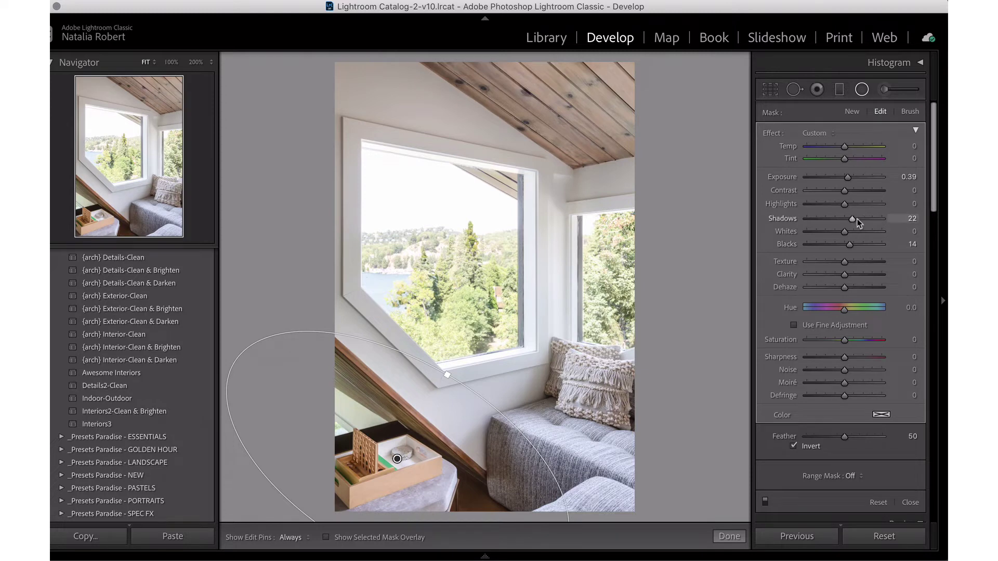
left_click_drag(858, 220, 862, 219)
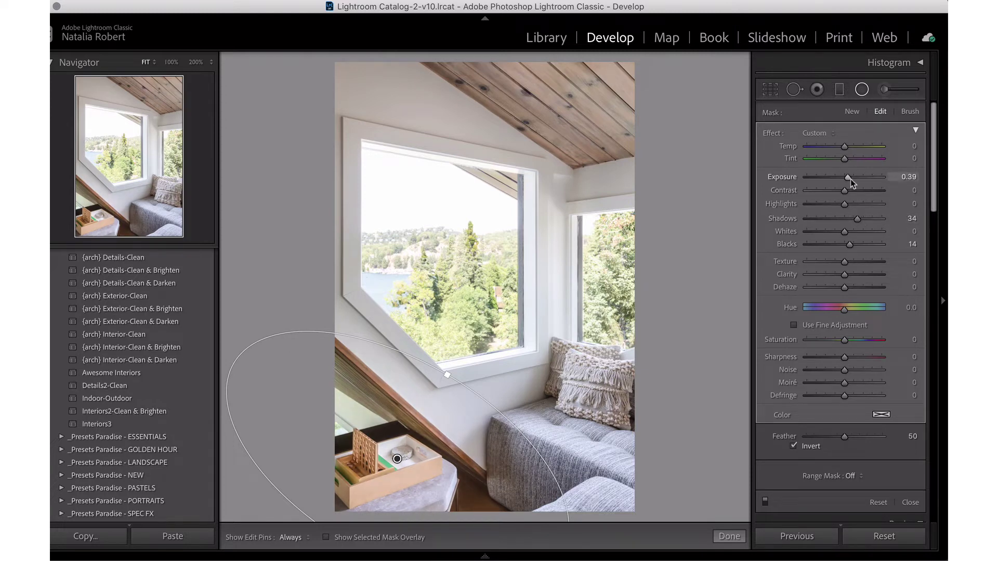
left_click_drag(850, 179, 852, 179)
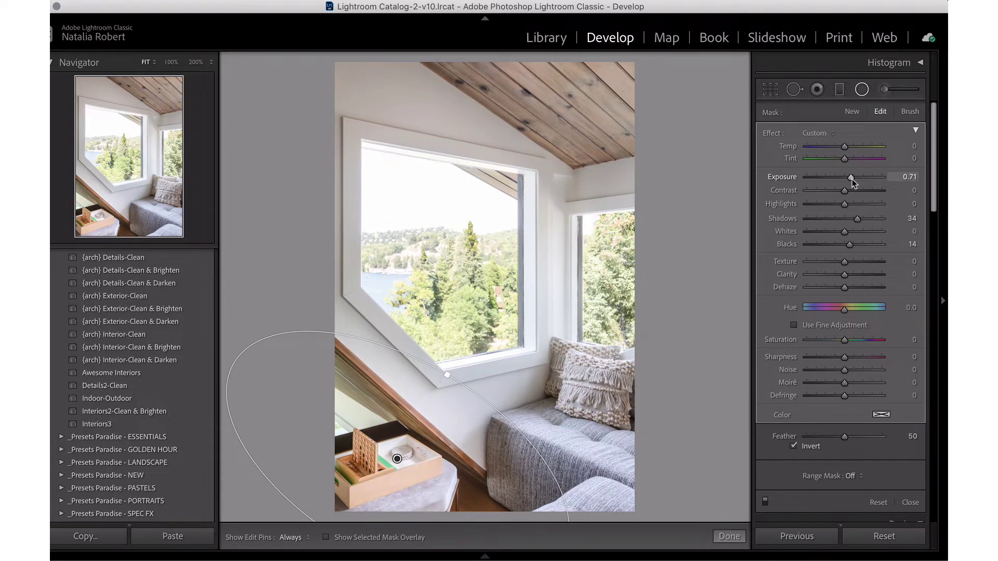
Step: Set up a new inverted radial mask with exposure 1.02, shadows 36 and feather 58, discarding a trial ellipse over the ceiling
left_click(851, 112)
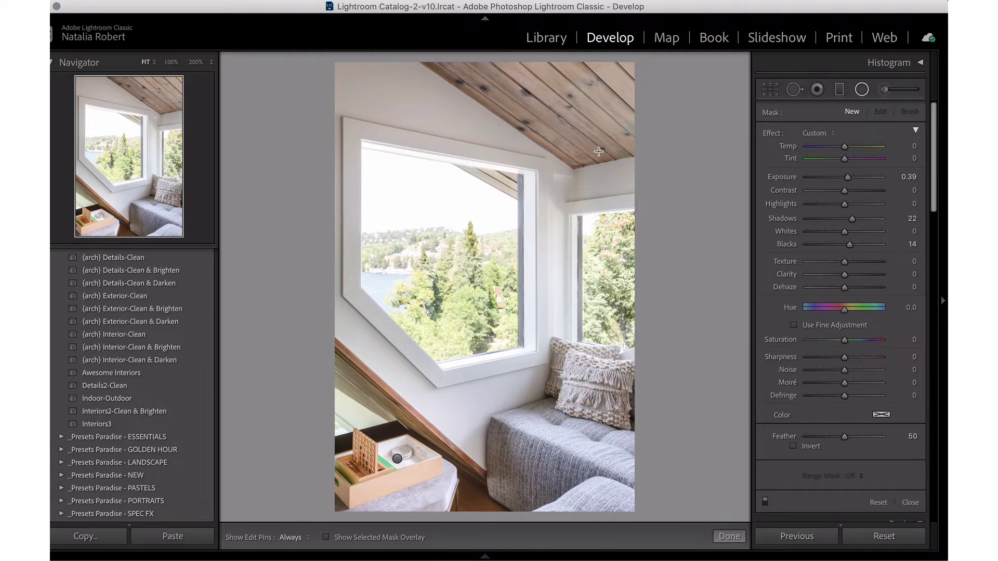
left_click_drag(610, 153, 373, 59)
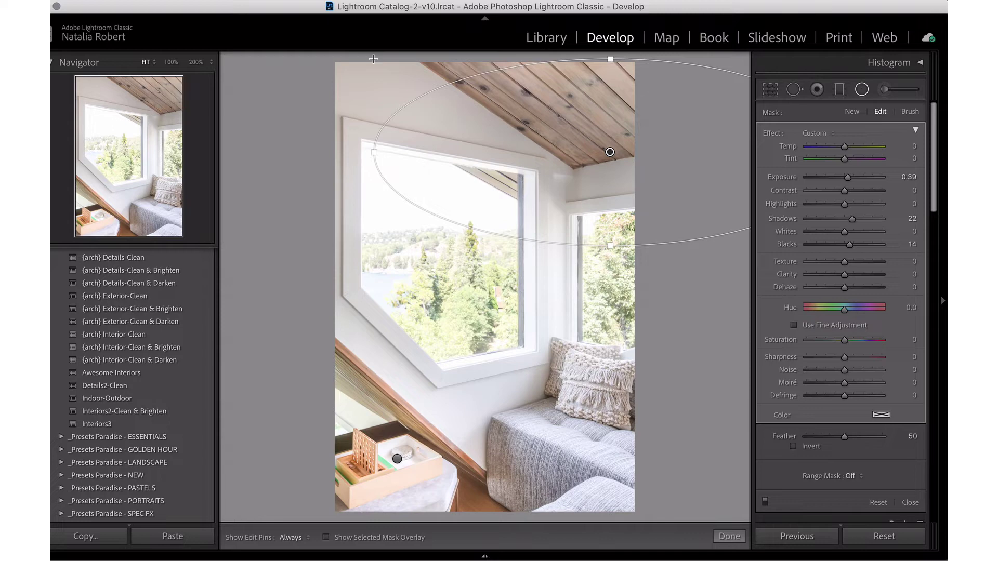
key("Delete")
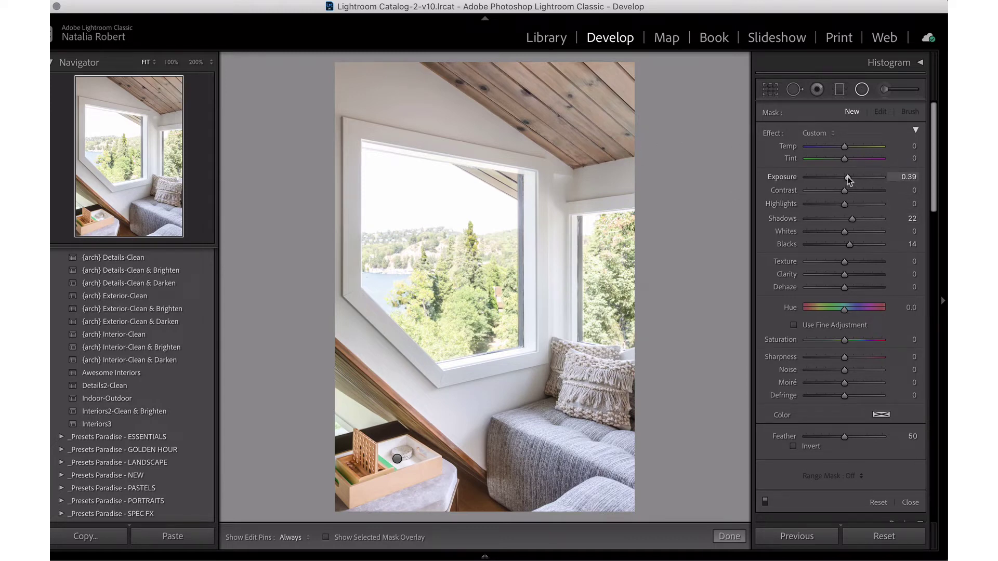
left_click_drag(847, 177, 852, 176)
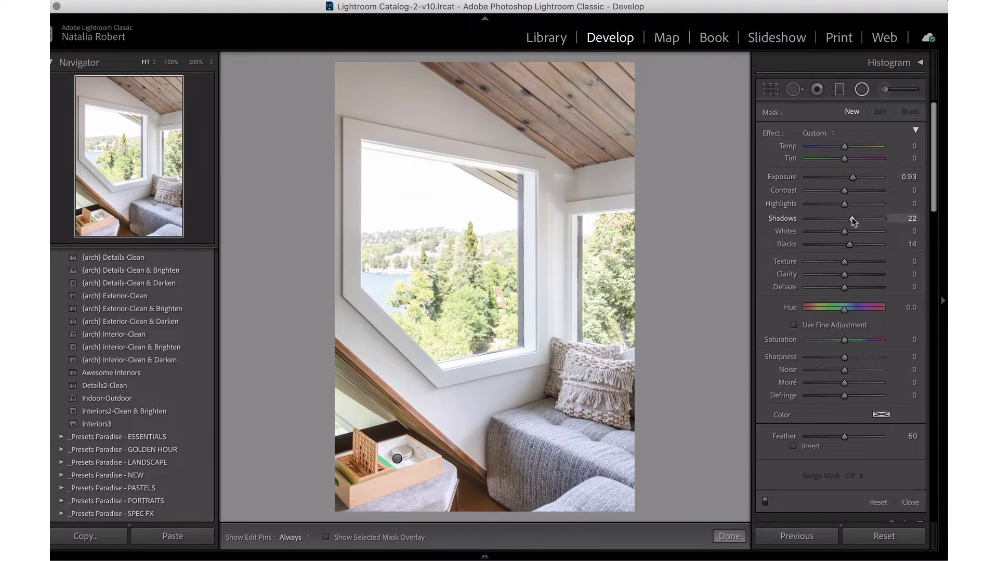
left_click_drag(854, 218, 859, 222)
left_click_drag(850, 179, 853, 179)
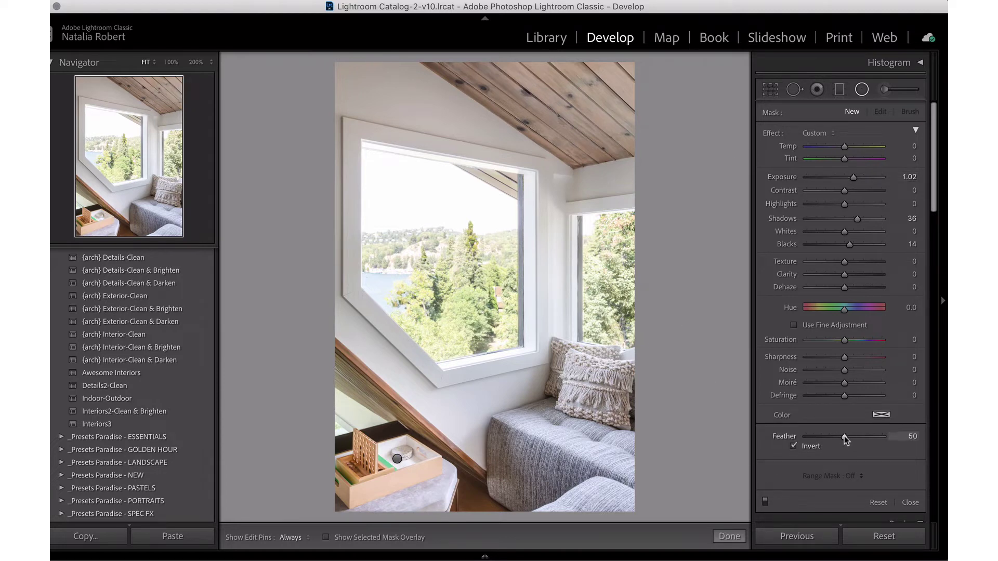
left_click_drag(844, 436, 849, 438)
Step: Draw a wide radial ellipse over the wood ceiling, and move and rotate it to follow the ceiling's slope
left_click_drag(603, 162, 428, 60)
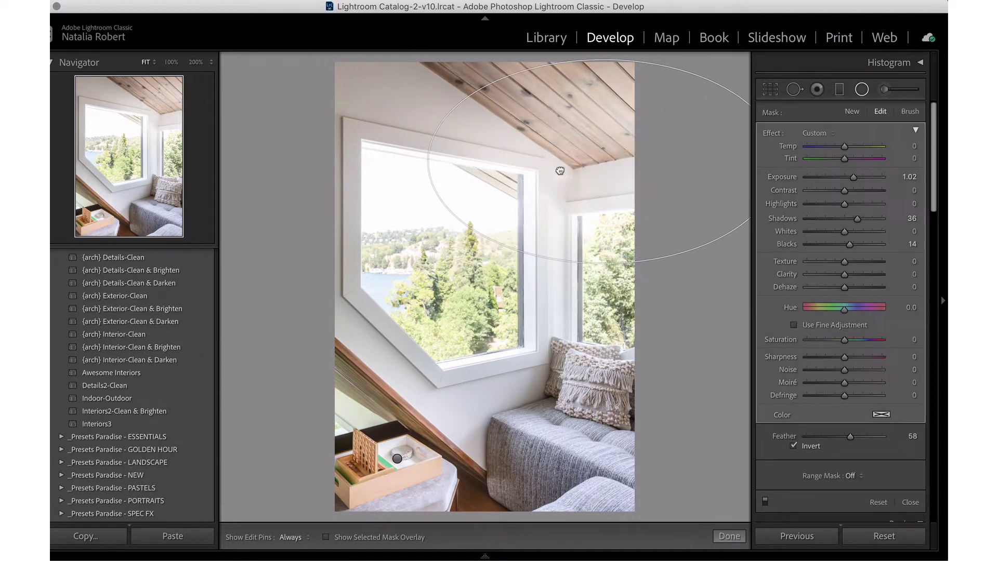
left_click_drag(560, 167, 520, 113)
left_click_drag(564, 214, 519, 212)
left_click_drag(567, 160, 548, 164)
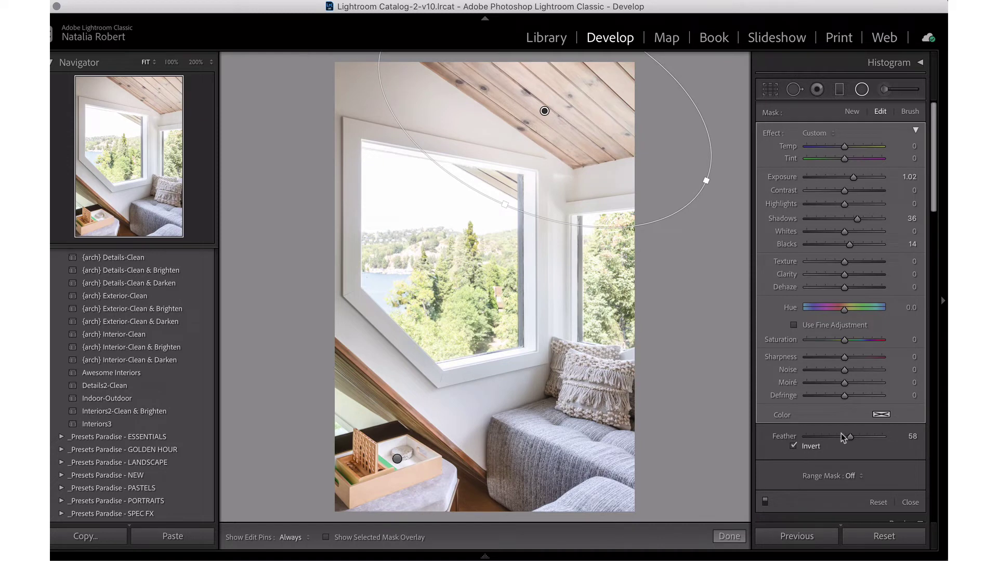
Step: Set the ceiling filter's feather to 0, exposure to -0.48, shadows to 0 and highlights to -30
left_click_drag(850, 438, 786, 439)
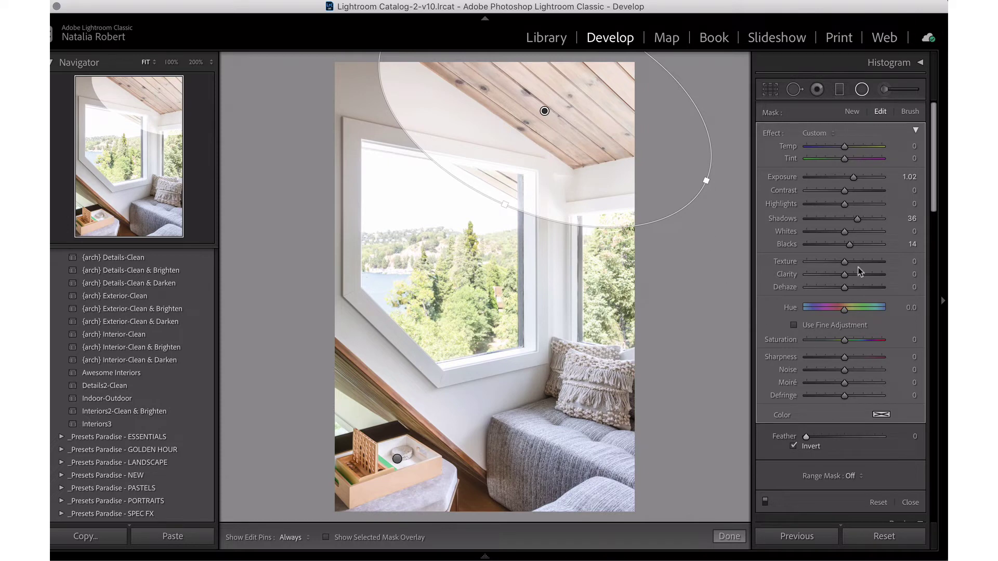
left_click_drag(852, 177, 839, 179)
left_click_drag(858, 219, 834, 204)
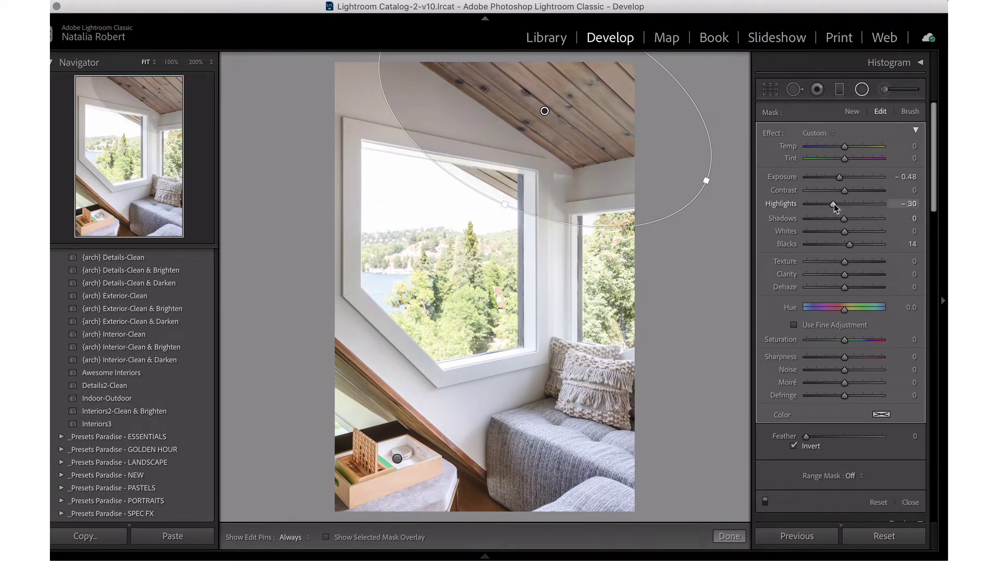
Step: Move the ceiling ellipse onto the large window, set its feather to 45, and resize and rotate it to fit the glass
left_click_drag(704, 179, 659, 160)
left_click_drag(545, 112, 457, 248)
left_click_drag(806, 437, 840, 438)
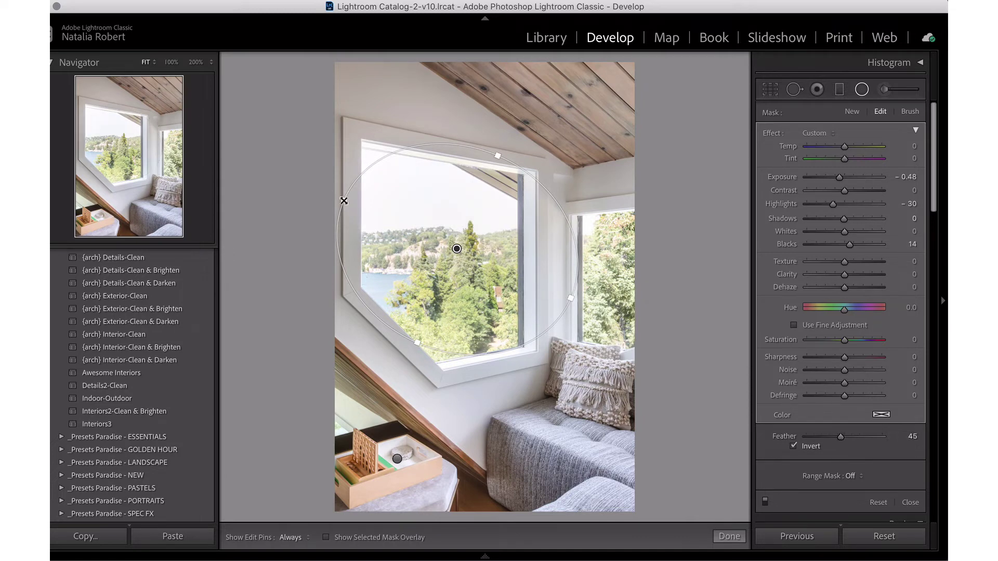
left_click_drag(345, 201, 373, 210)
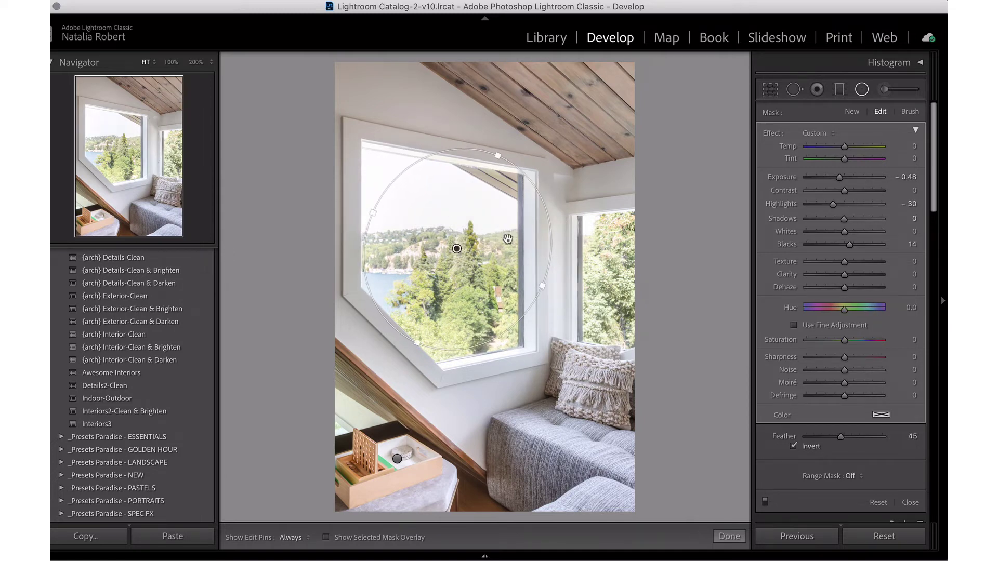
left_click_drag(414, 350, 481, 354)
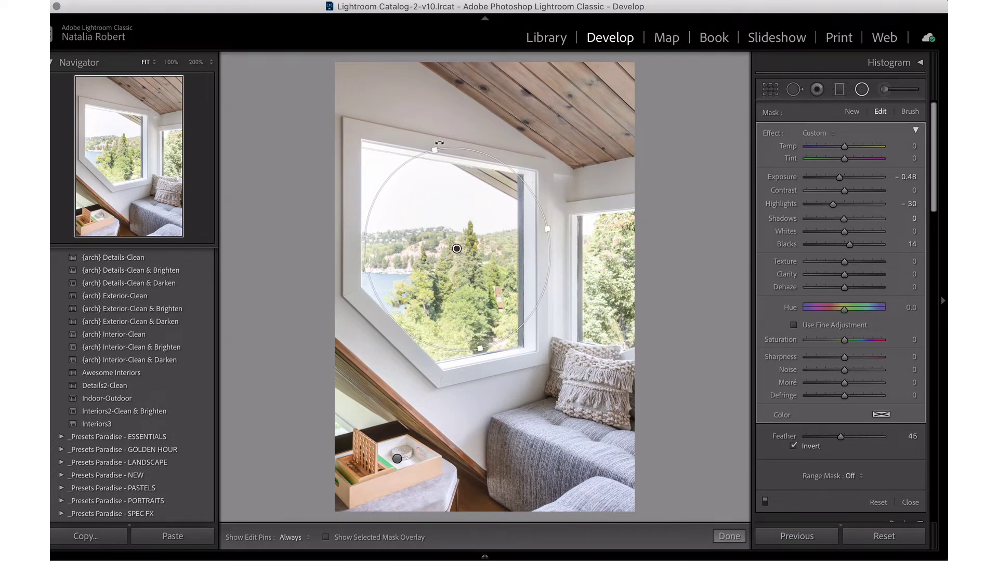
Step: Shrink the window ellipse in height and width to fit inside the glass, and set its exposure to -1.00 and highlights to -43
left_click_drag(438, 148, 439, 161)
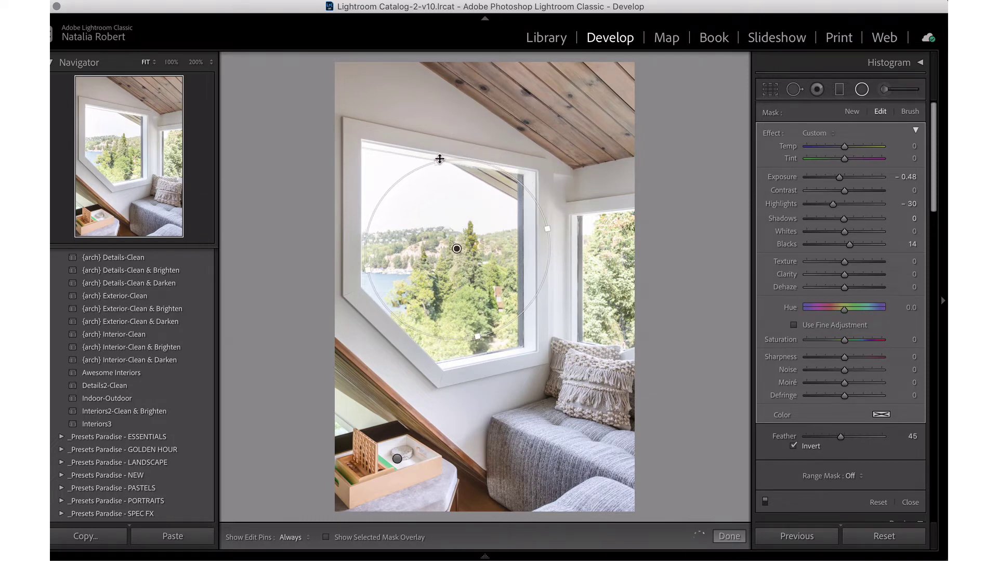
left_click_drag(547, 229, 526, 222)
left_click_drag(833, 204, 835, 177)
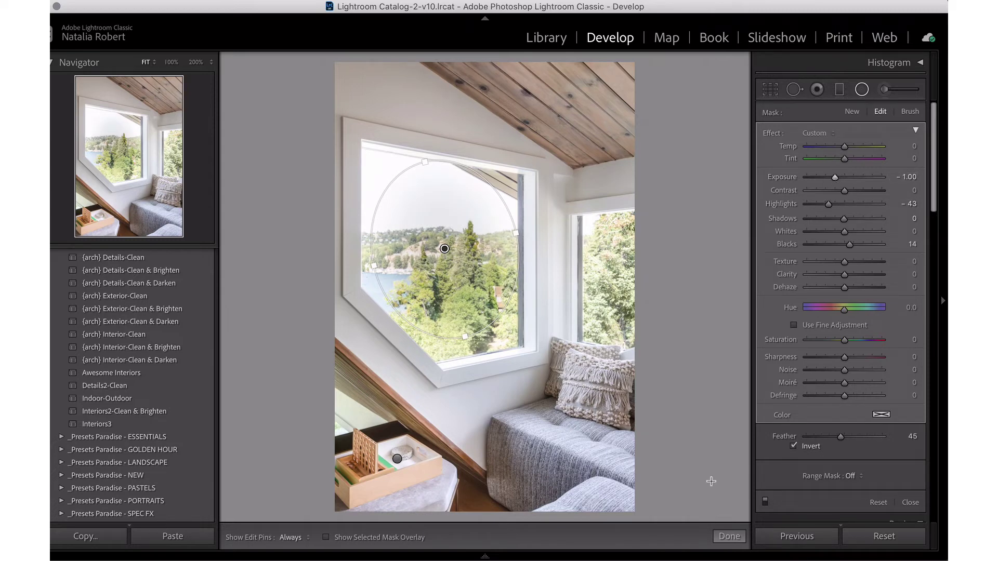
Step: Reselect the window's radial filter and set its exposure to -1.75 and highlights to -49
left_click(852, 111)
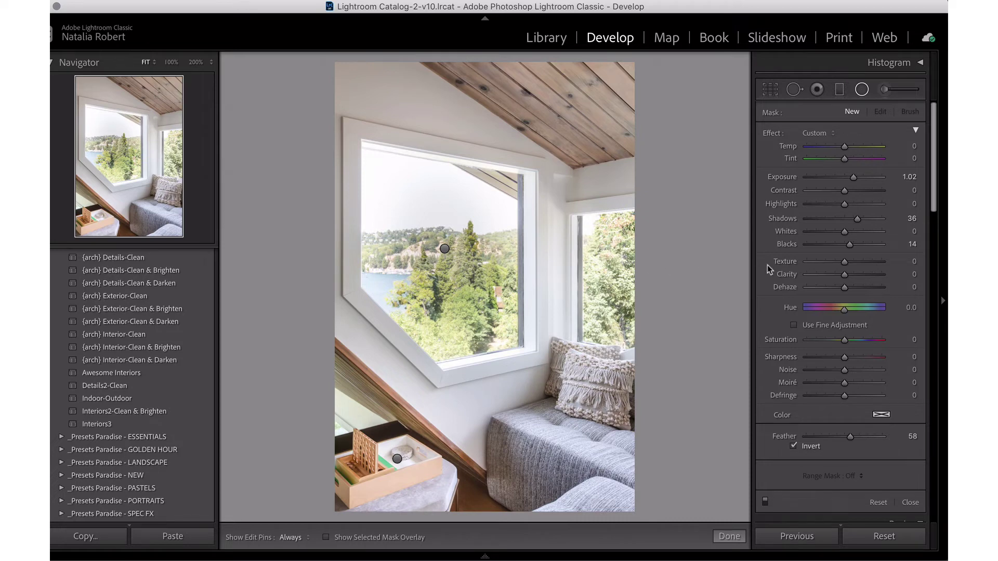
left_click(444, 248)
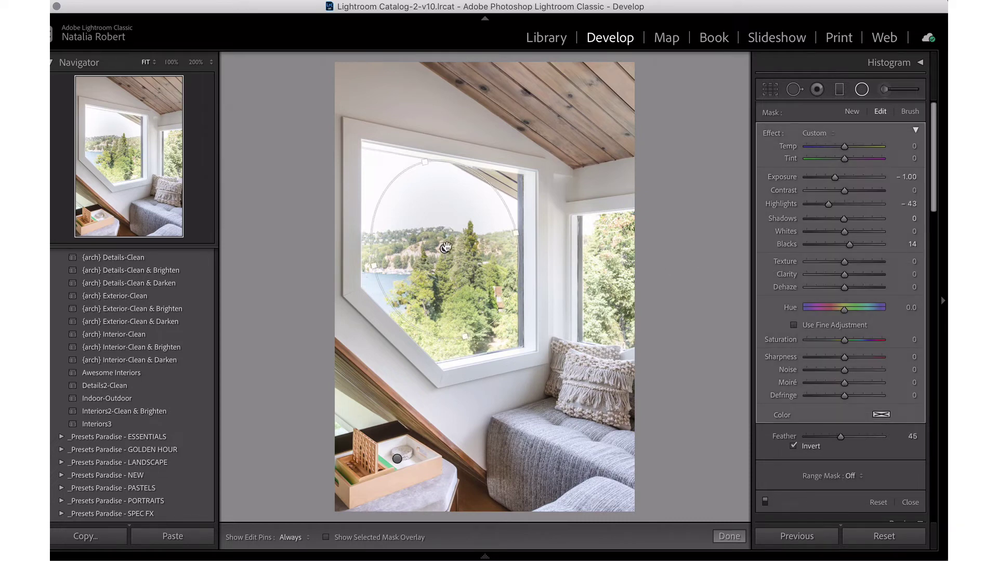
left_click_drag(834, 179, 826, 179)
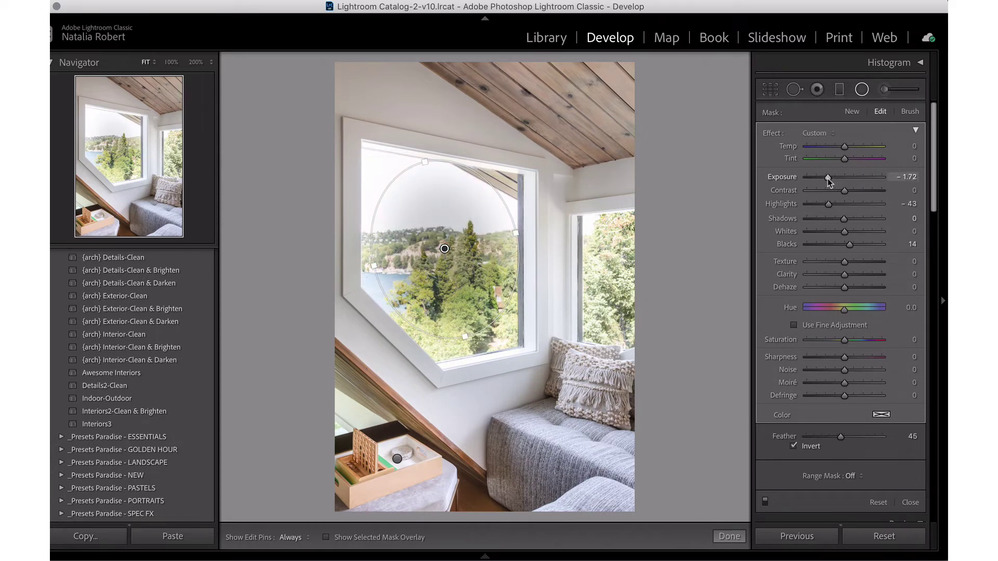
left_click(826, 204)
left_click(825, 205)
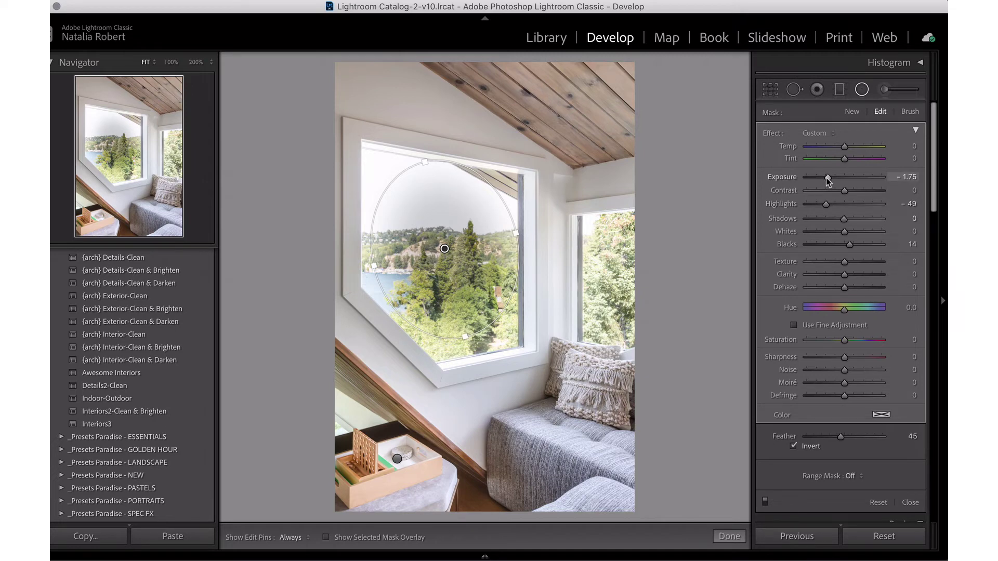
Step: Switch the window filter to its mask brush, reduce the brush size to 7 and turn Auto Mask off
left_click(912, 113)
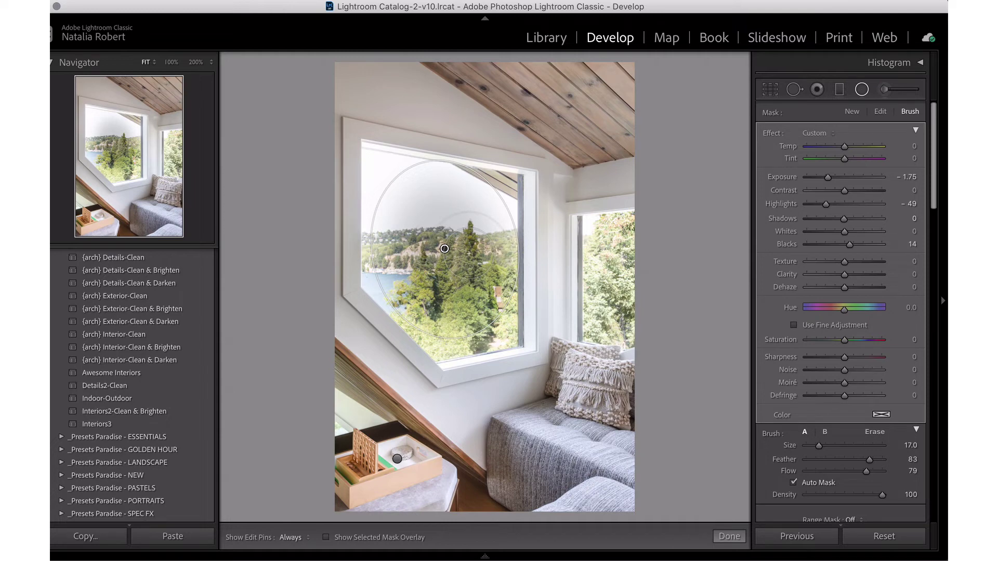
key("bracketleft")
key("bracketleft")
key("bracketleft")
key("bracketleft")
key("bracketleft")
left_click(794, 483)
scroll(461, 352, "down", 4)
Step: Paint the window filter over the remaining glass out to the frame with edit pins hidden, enlarging the brush to 9
key("h")
left_click_drag(436, 338, 370, 278)
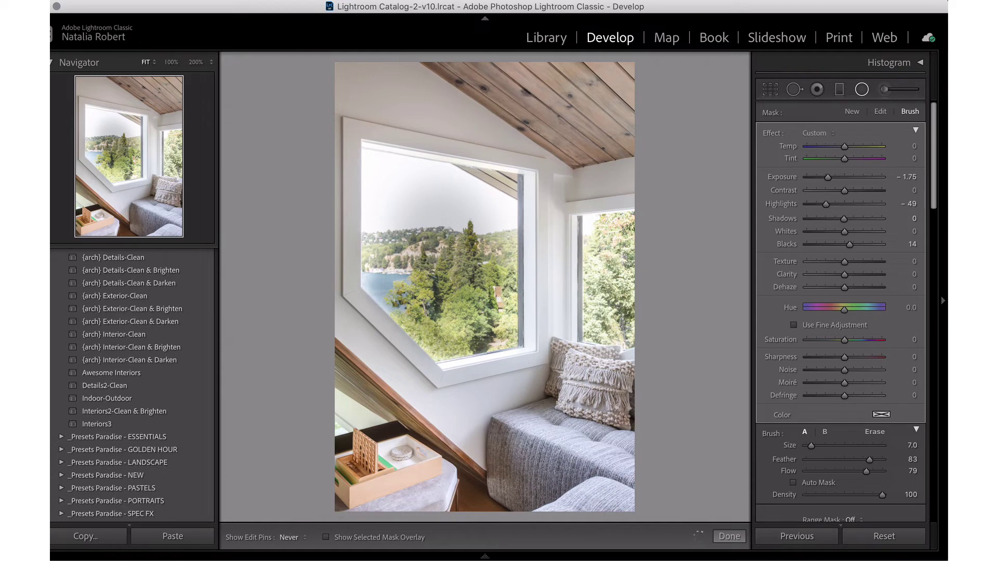
mouse_move(436, 296)
left_mouse_down()
mouse_move(458, 317)
mouse_move(447, 323)
mouse_move(494, 327)
mouse_move(507, 245)
mouse_move(506, 343)
mouse_move(507, 174)
mouse_move(379, 161)
mouse_move(492, 182)
mouse_move(471, 206)
mouse_move(434, 191)
mouse_move(428, 169)
mouse_move(378, 161)
mouse_move(374, 229)
mouse_move(370, 165)
mouse_move(366, 281)
mouse_move(395, 166)
mouse_move(402, 231)
mouse_move(415, 192)
mouse_move(388, 195)
mouse_move(450, 219)
left_mouse_up()
key("h")
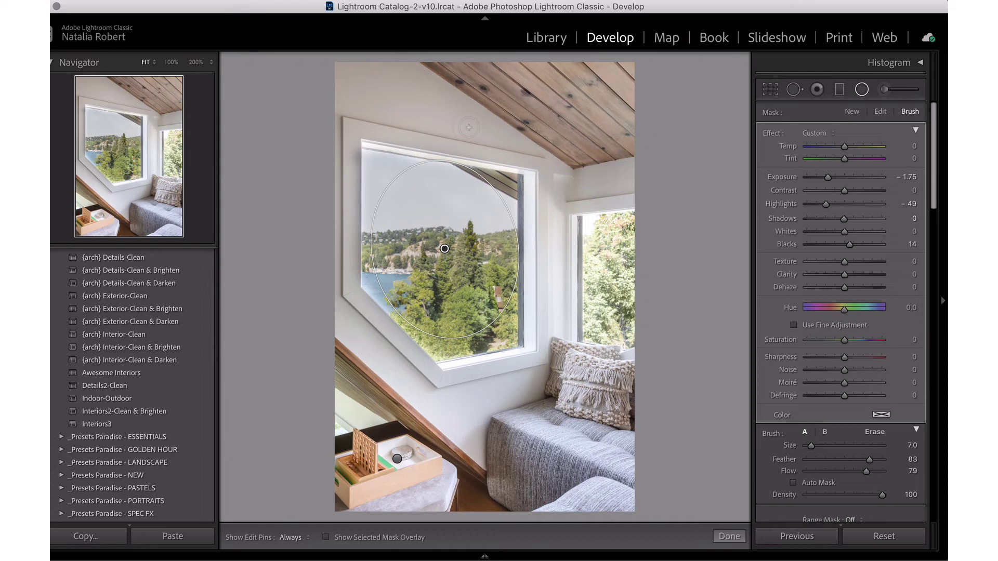
scroll(468, 127, "up", 2)
key("h")
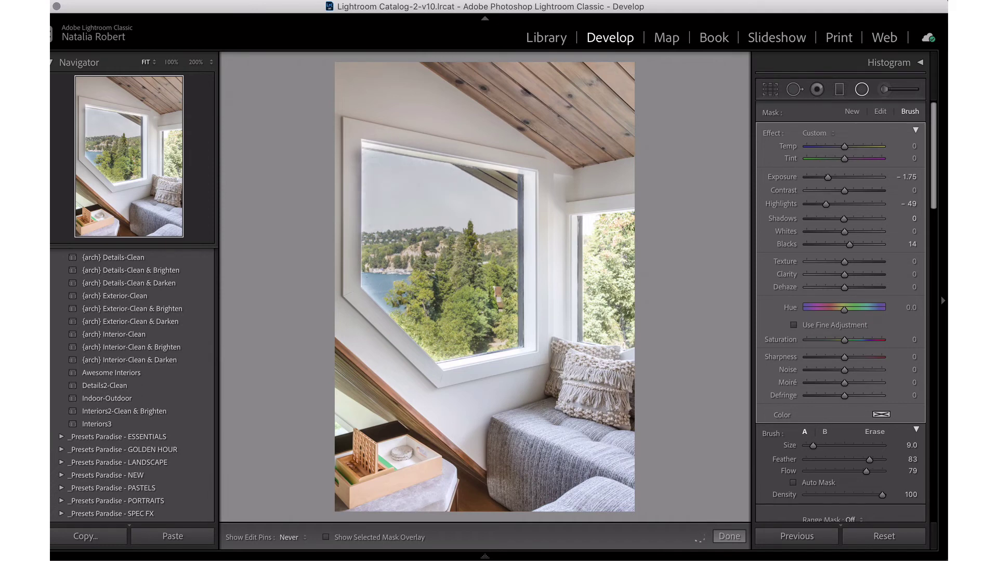
key("h")
Step: Display the window filter's mask overlay, try an exposure of 1.04 on it, and hide the overlay again
left_click(326, 537)
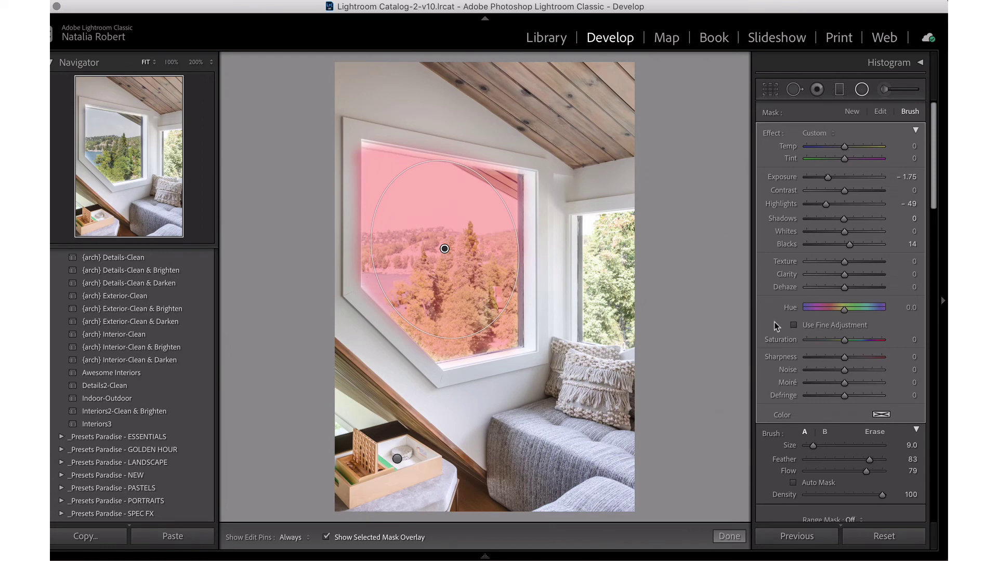
left_click(880, 111)
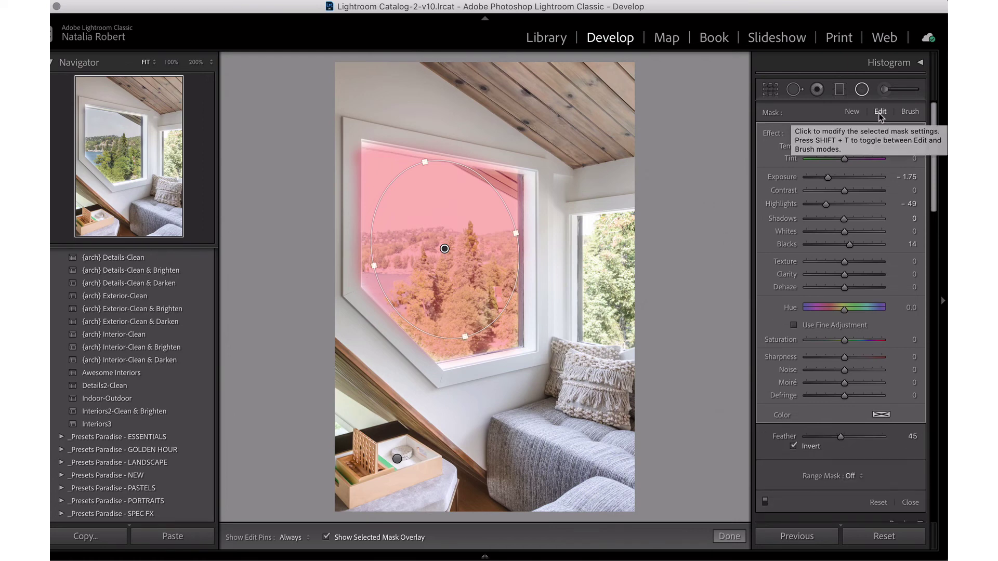
left_click_drag(828, 179, 854, 180)
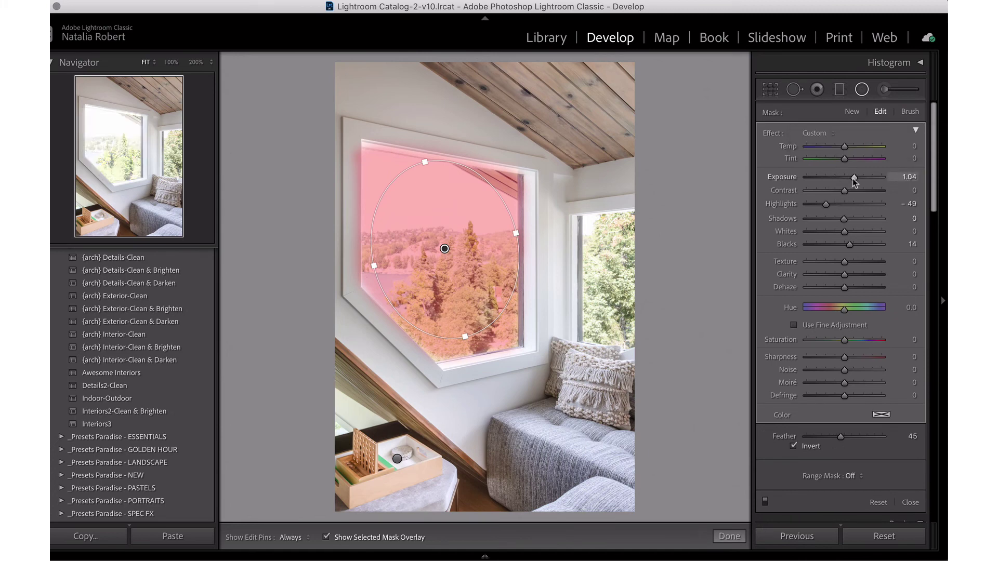
left_click(327, 536)
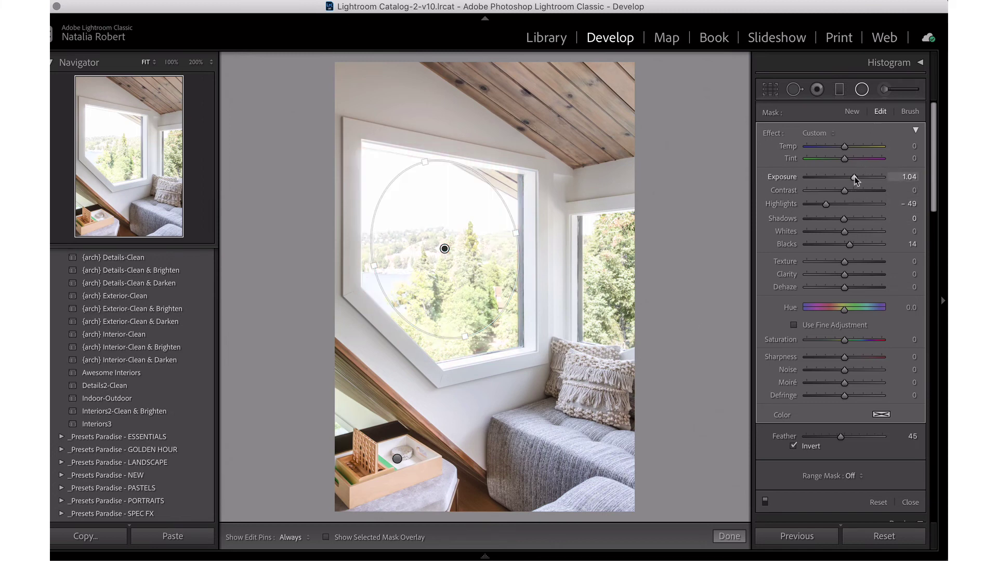
Step: Set the window filter's exposure to -2.30 and finish the Radial Filter edits
left_click_drag(855, 179, 822, 178)
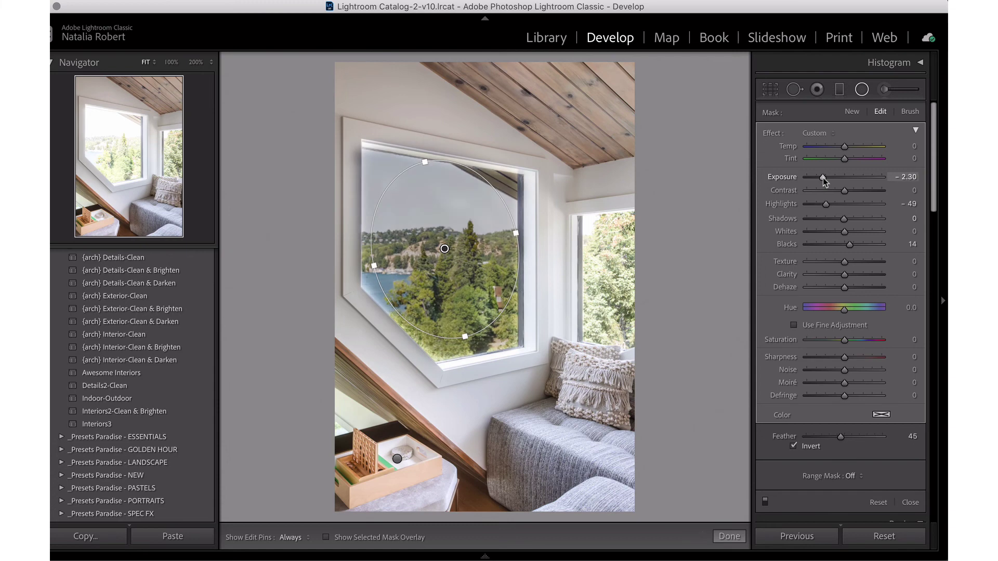
left_click(905, 113)
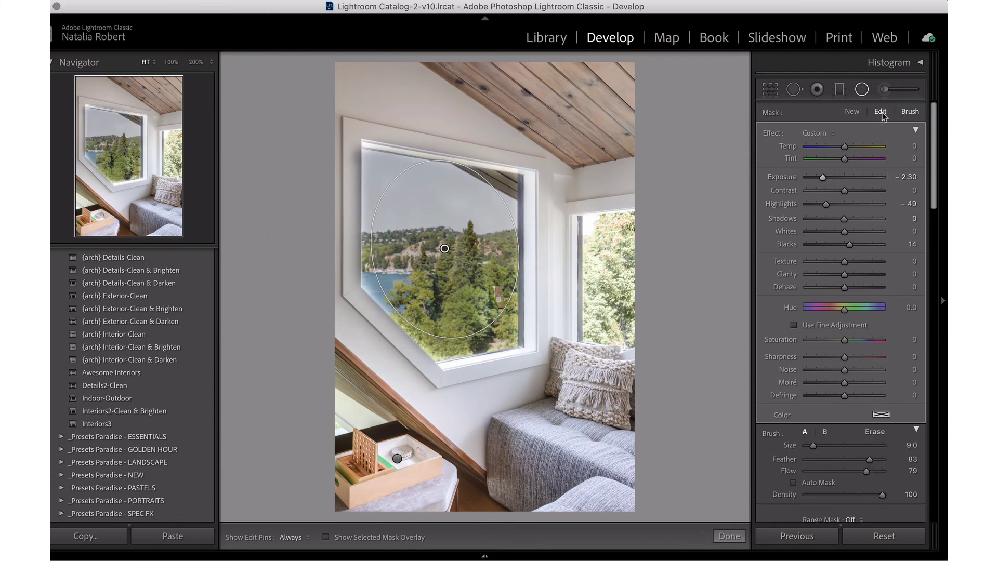
left_click(881, 113)
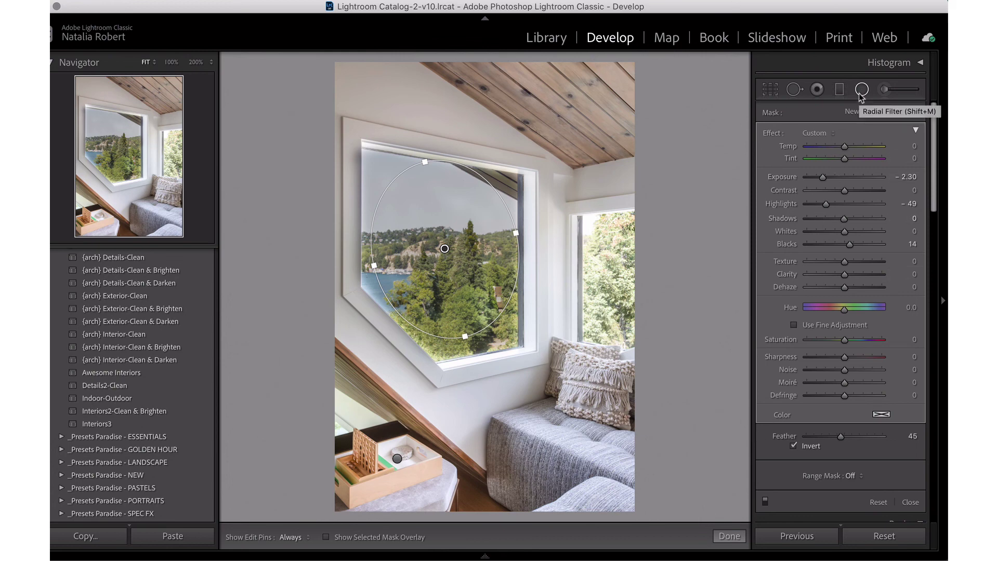
left_click(727, 537)
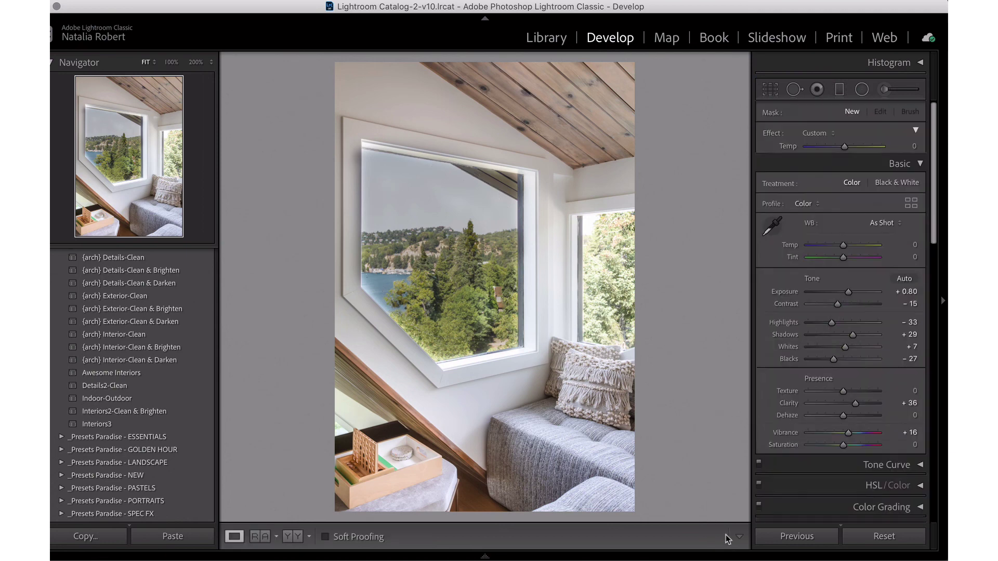